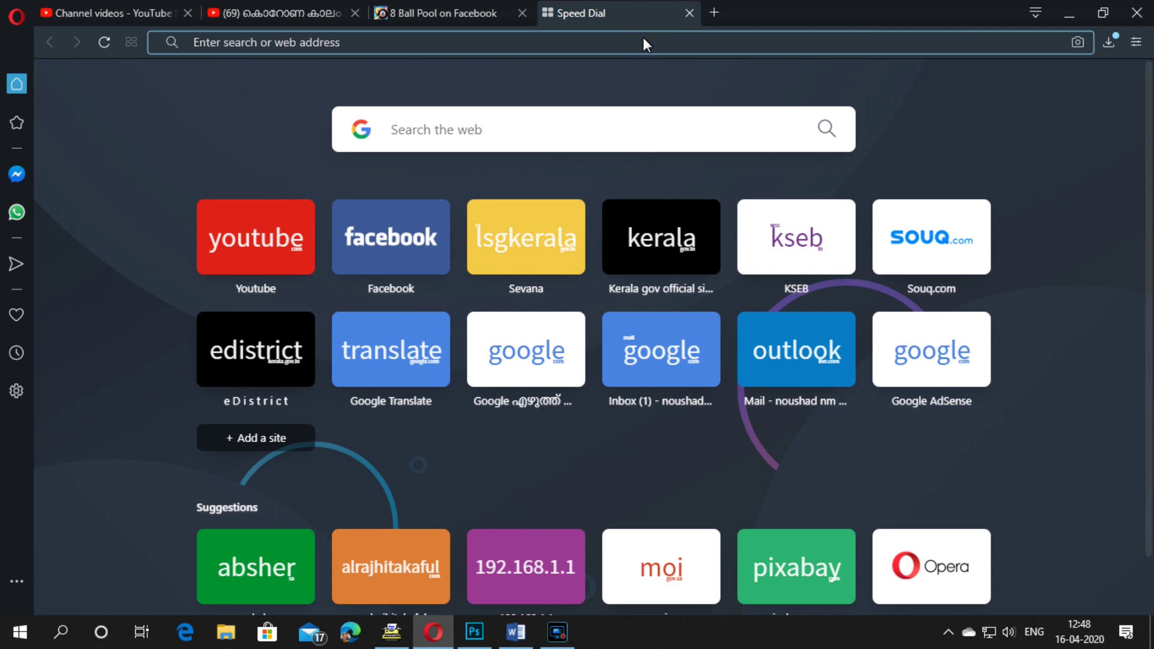
# Step: Load 192.168.1.1 in Opera to reach the router's login page
pyautogui.write('19')
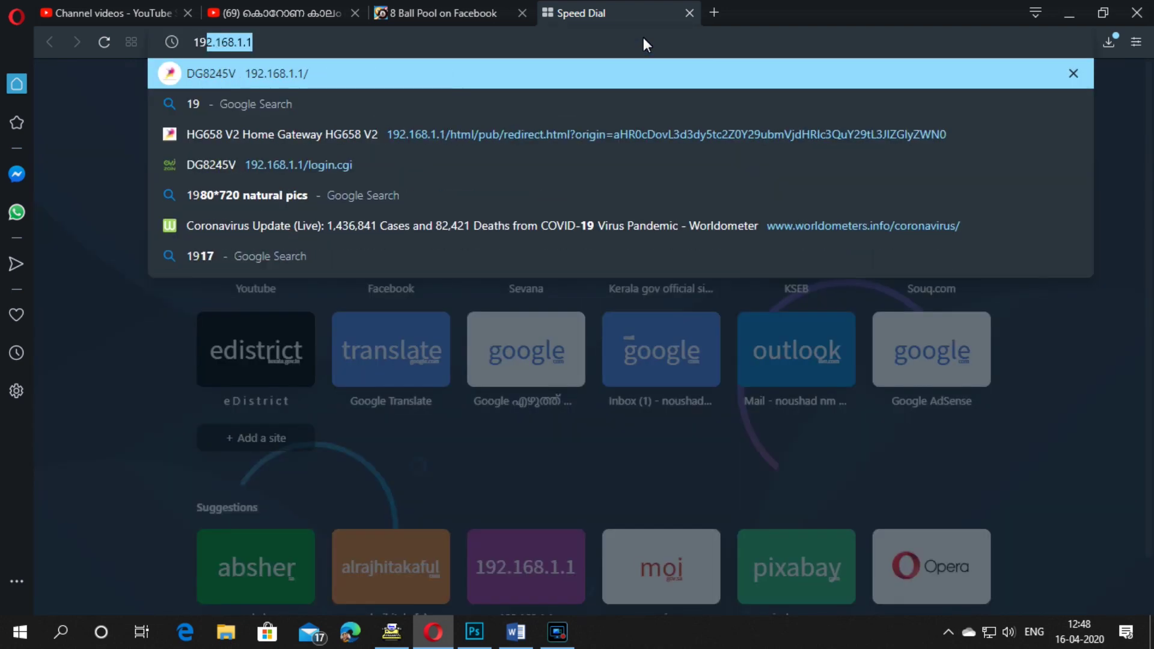
pyautogui.write('2.')
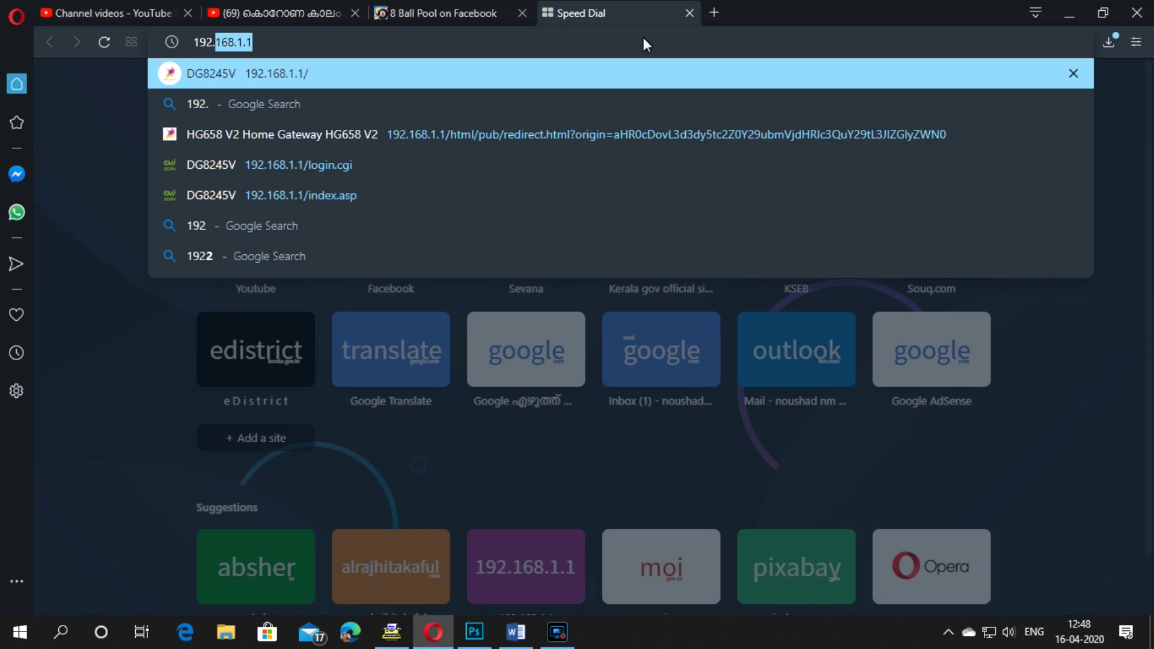
pyautogui.write('1')
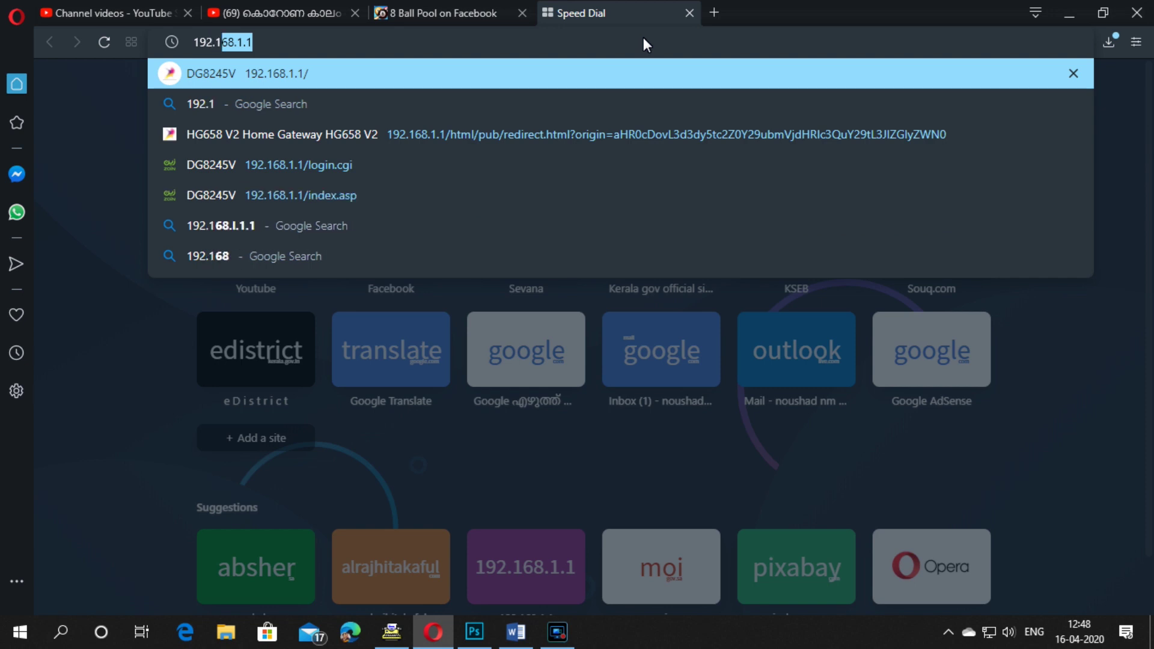
pyautogui.write('68.')
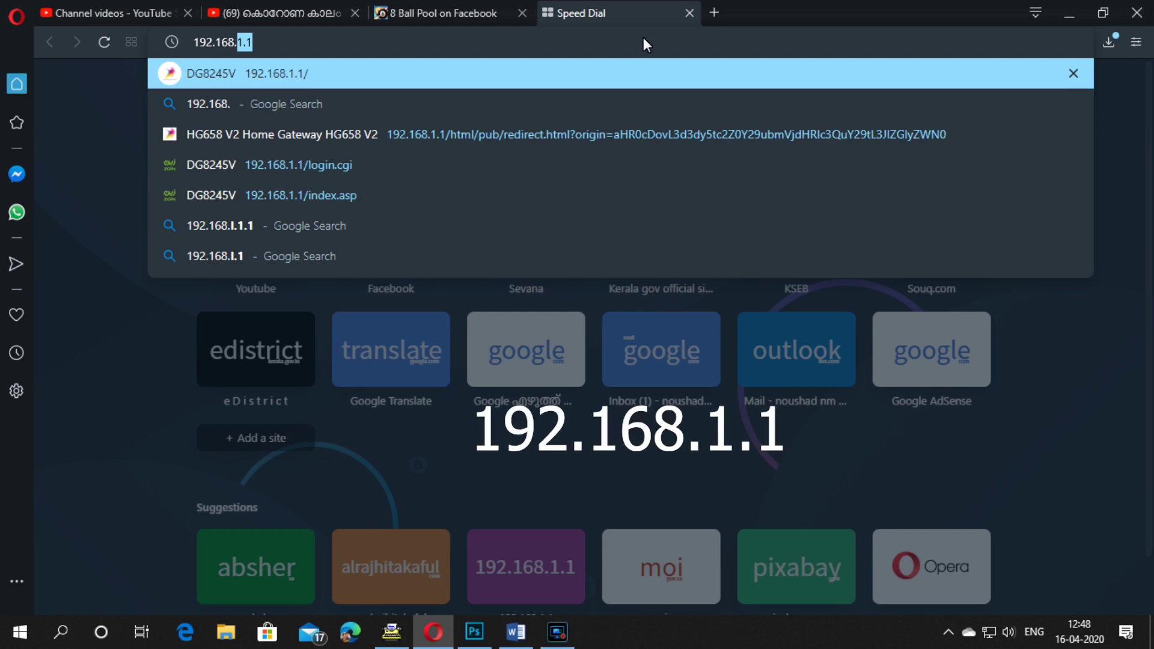
pyautogui.write('1.1')
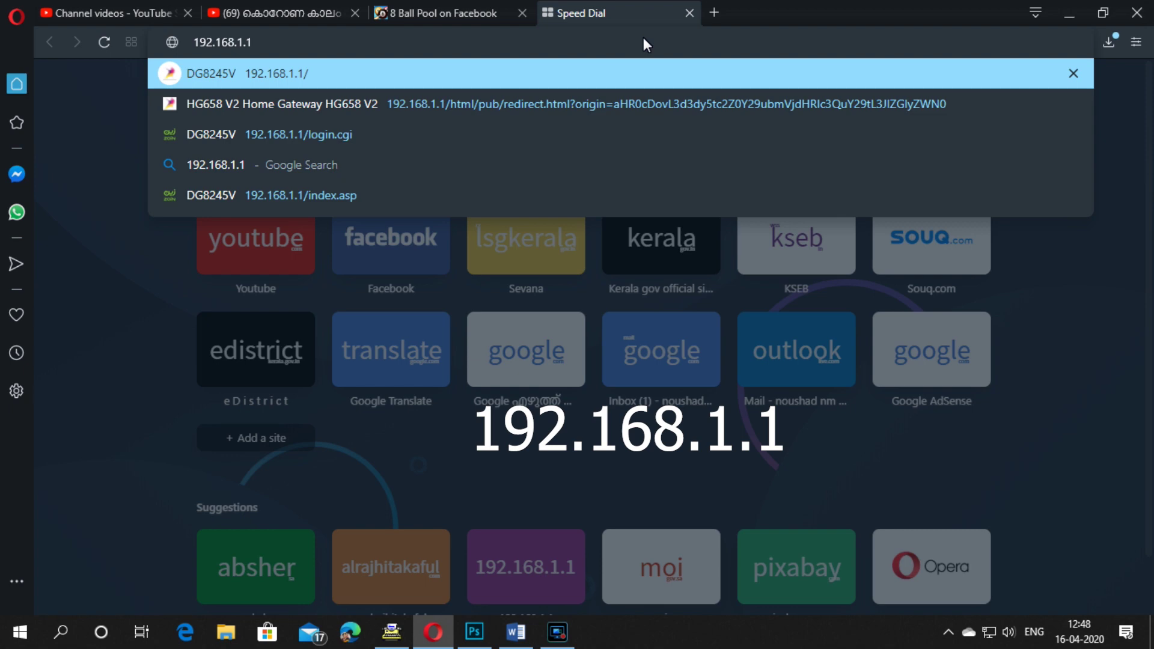
pyautogui.press('Return')
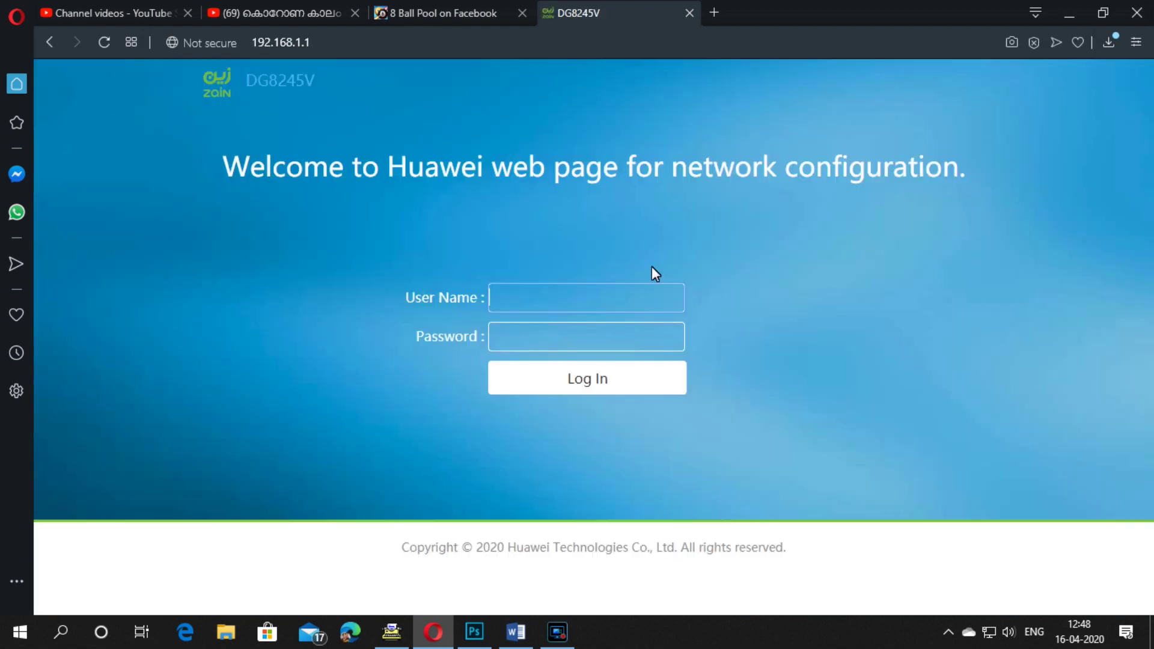
# Step: Log in to the router with the admin user name and password
pyautogui.click(561, 301)
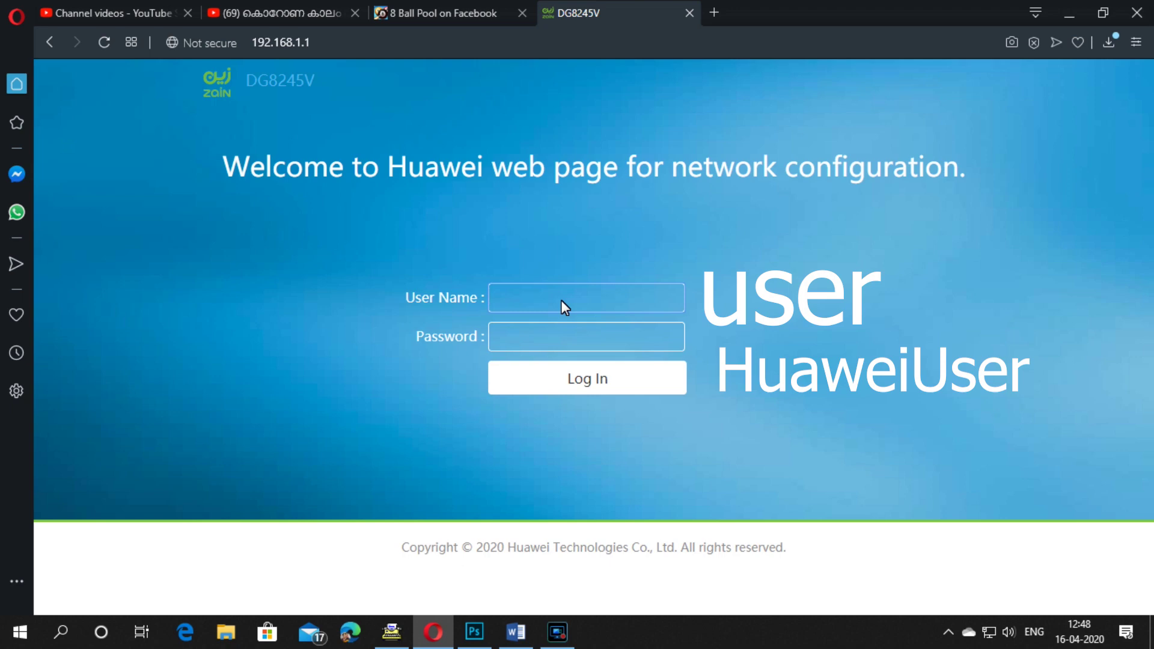
pyautogui.write('user')
pyautogui.click(548, 352)
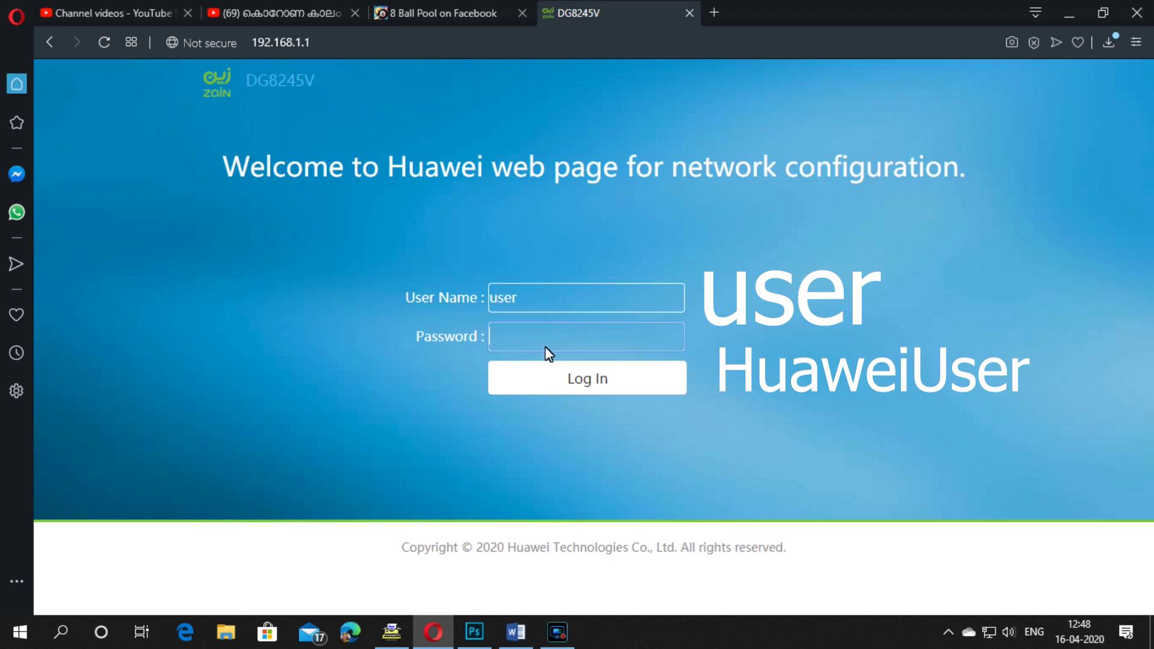
pyautogui.write('Huawei')
pyautogui.write('User')
pyautogui.click(555, 372)
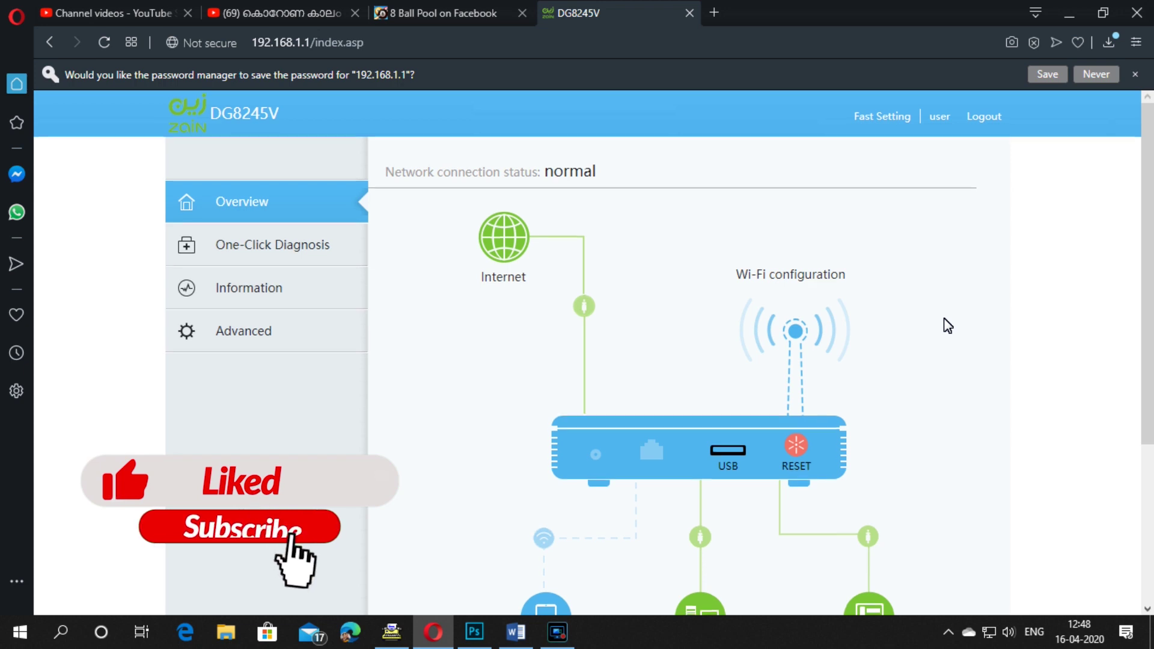
pyautogui.scroll(-1, 947, 325)
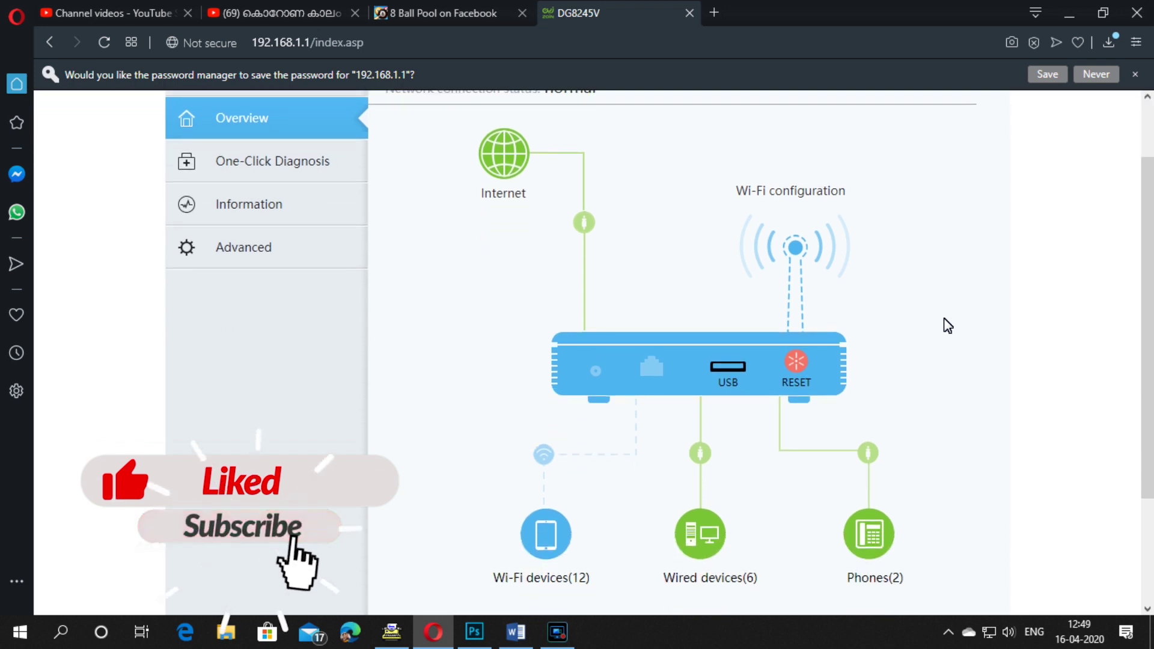
pyautogui.scroll(-1, 947, 325)
pyautogui.scroll(1, 948, 325)
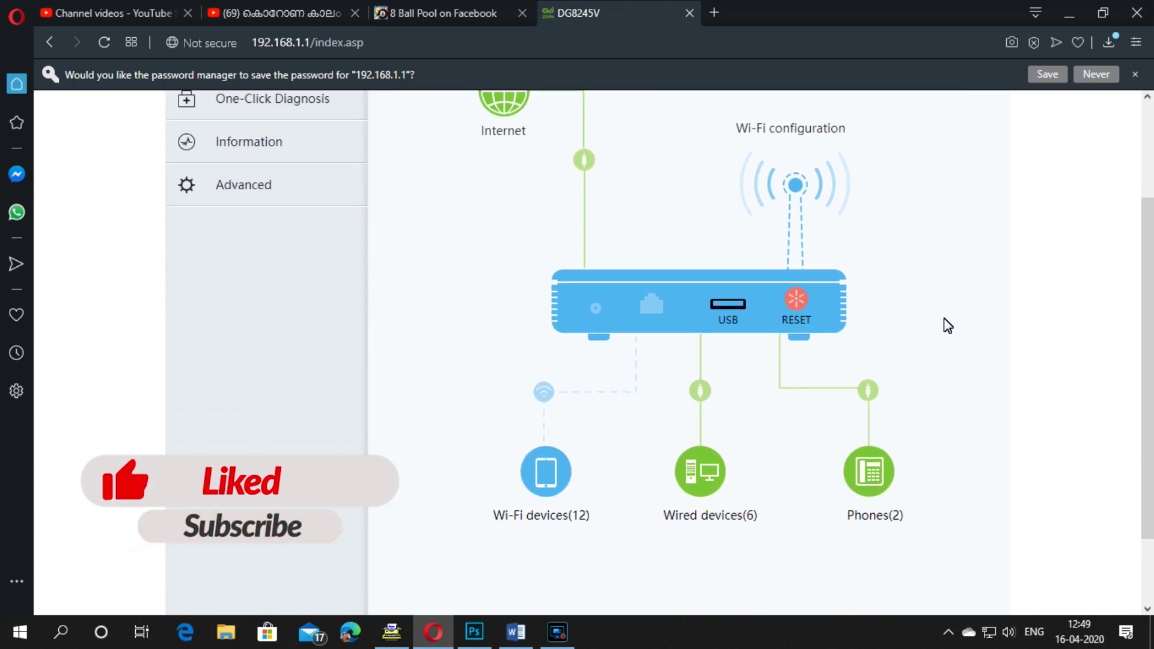
pyautogui.scroll(-1, 948, 325)
pyautogui.scroll(-1, 948, 325)
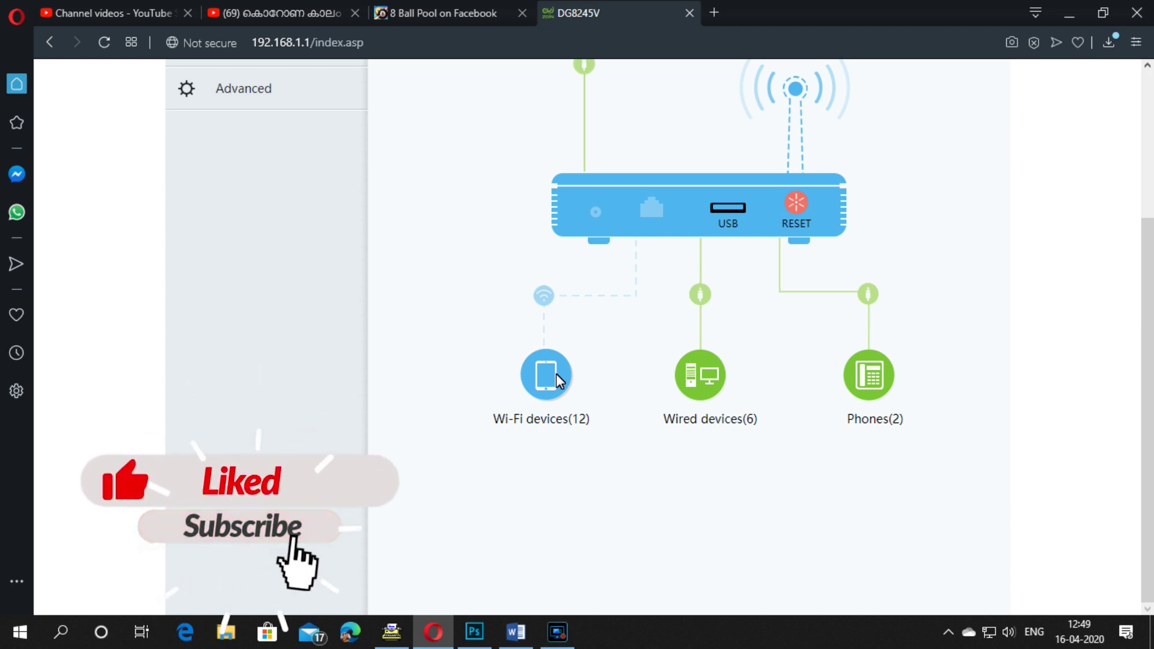
# Step: Show the Overview's Wi-Fi devices table with SSID, IP address and online status
pyautogui.click(556, 373)
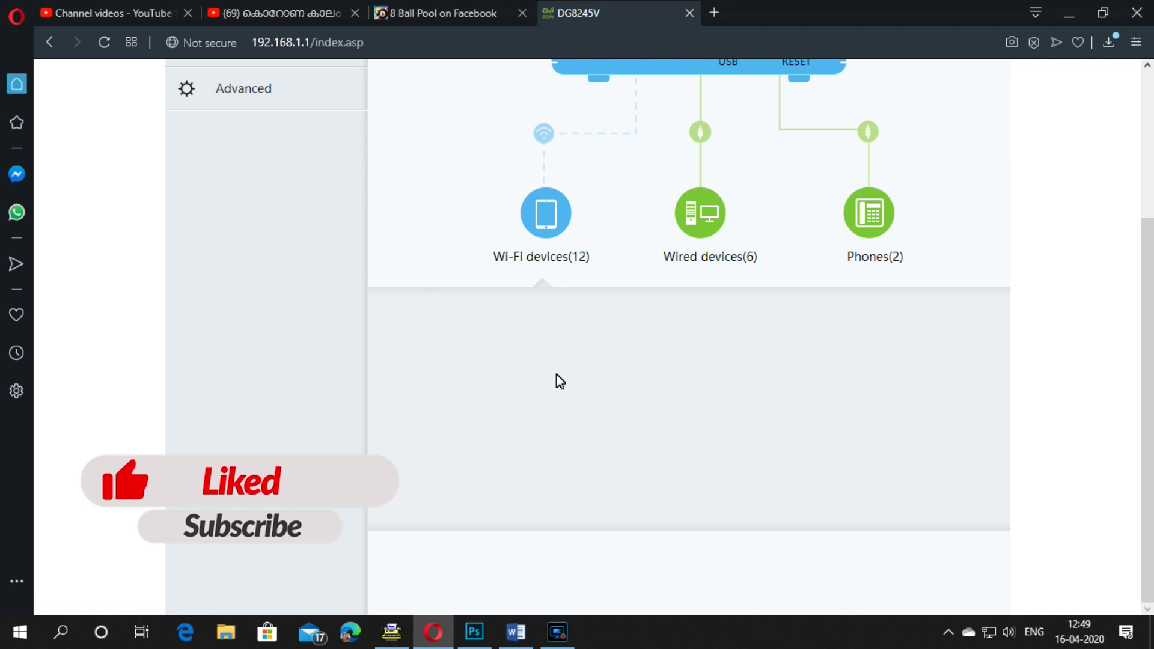
pyautogui.scroll(2, 1088, 399)
pyautogui.scroll(-5, 1090, 399)
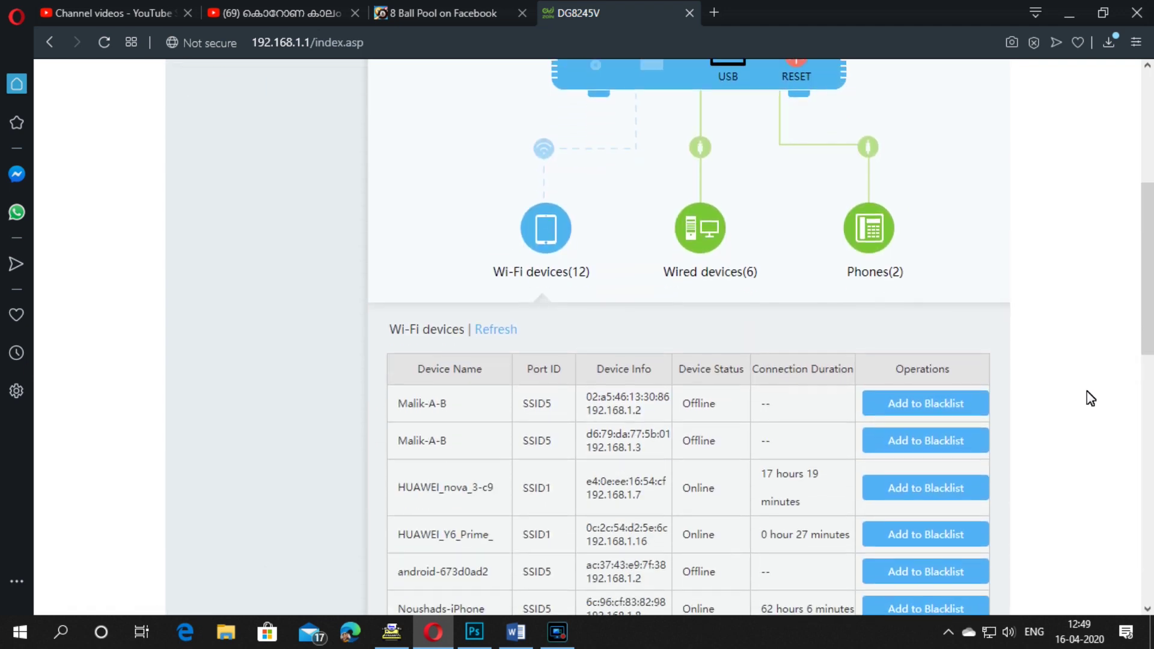
pyautogui.scroll(-2, 1087, 397)
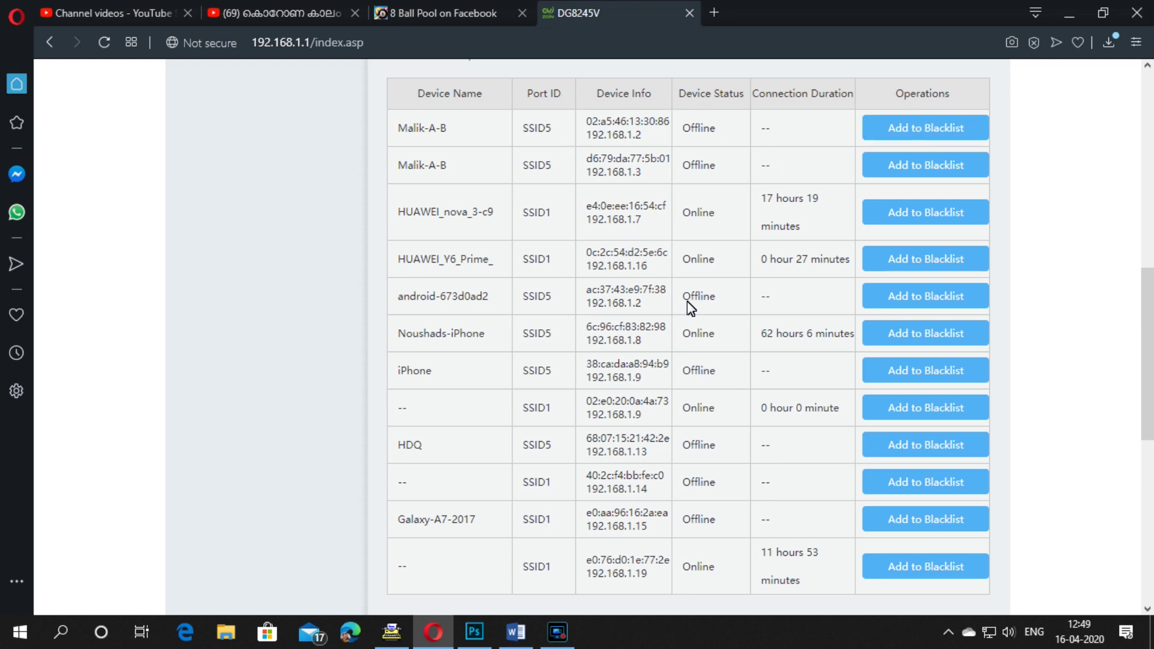
pyautogui.scroll(1, 687, 301)
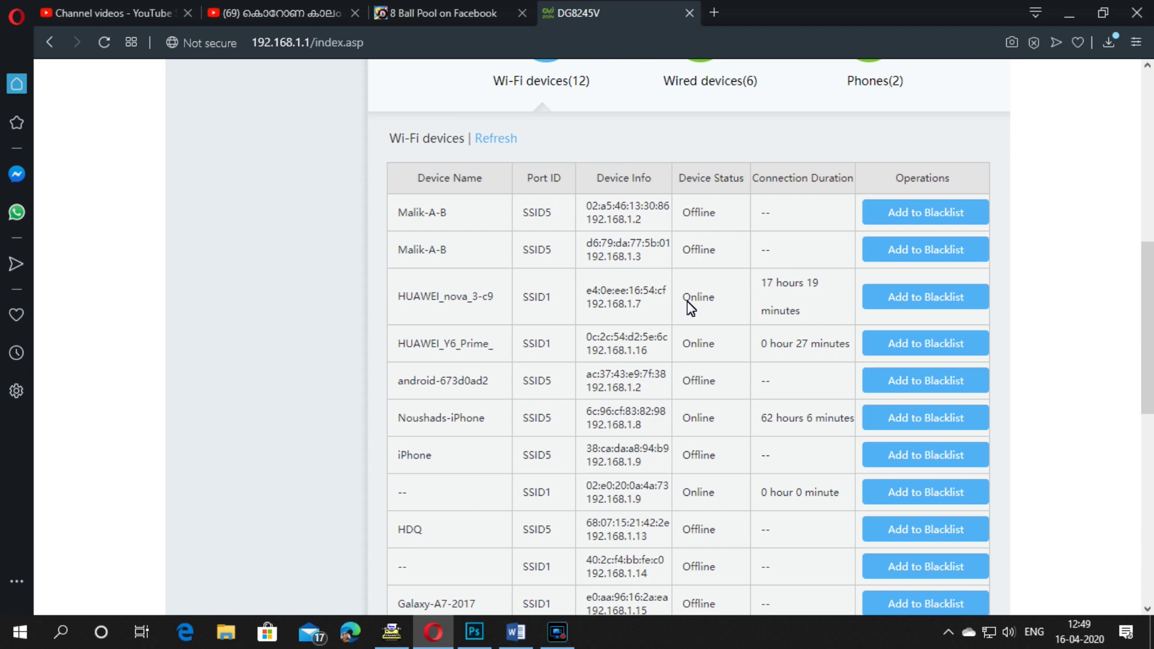
pyautogui.scroll(4, 686, 301)
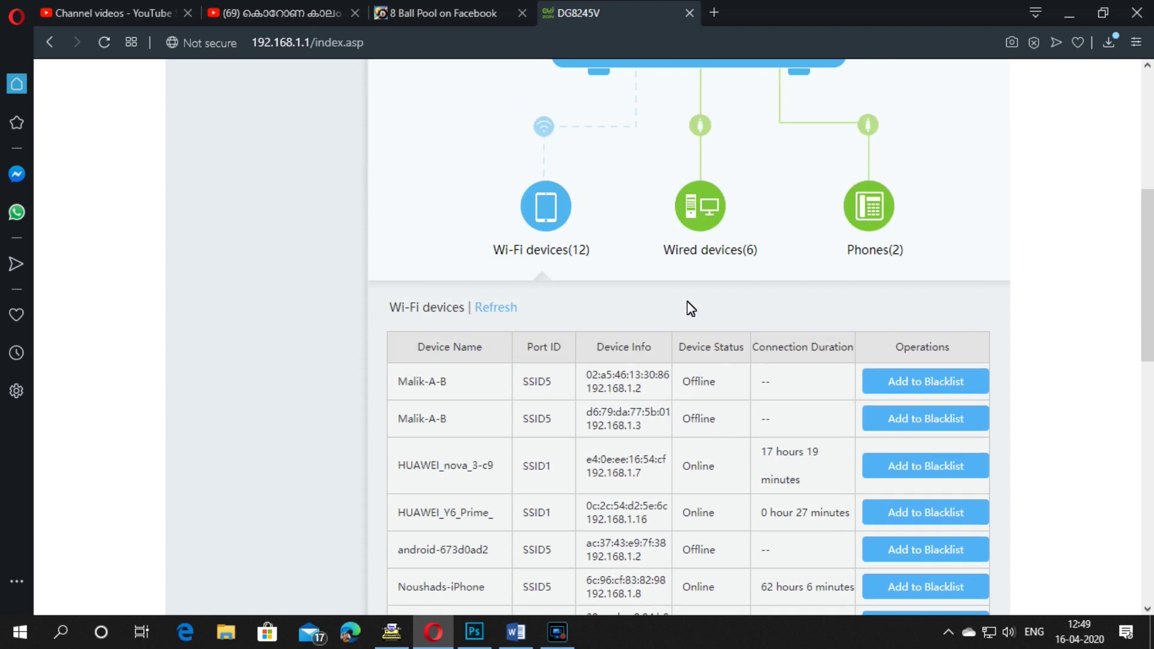
pyautogui.scroll(-1, 706, 360)
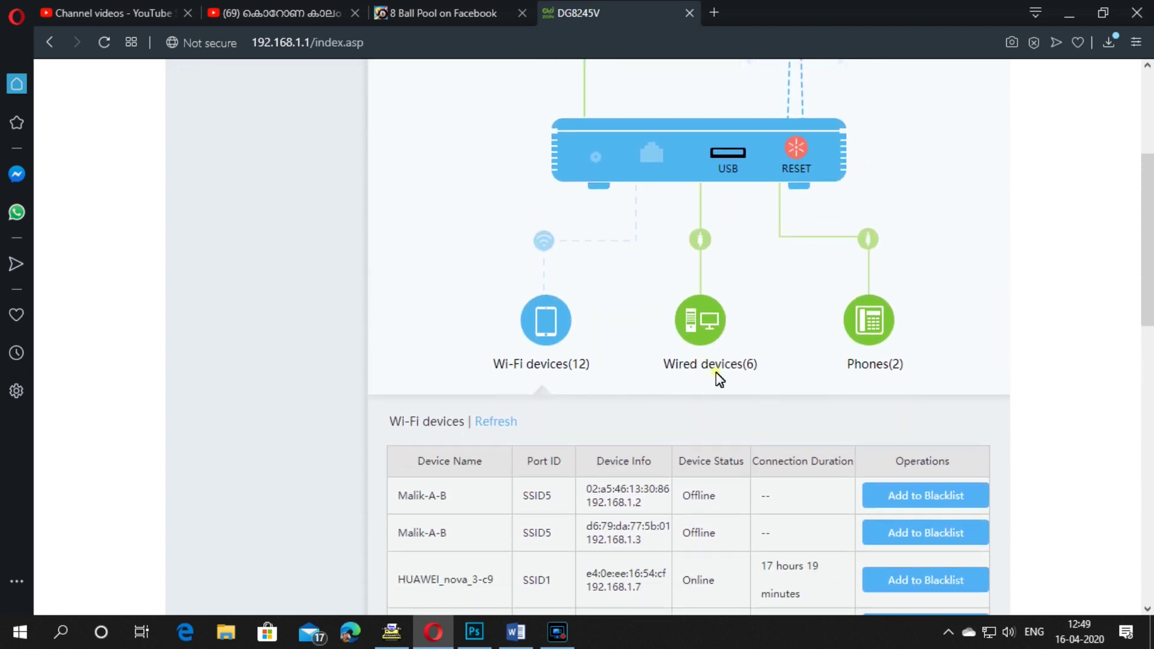
# Step: Review the six wired devices' LAN ports, IP addresses and connection status
pyautogui.click(700, 301)
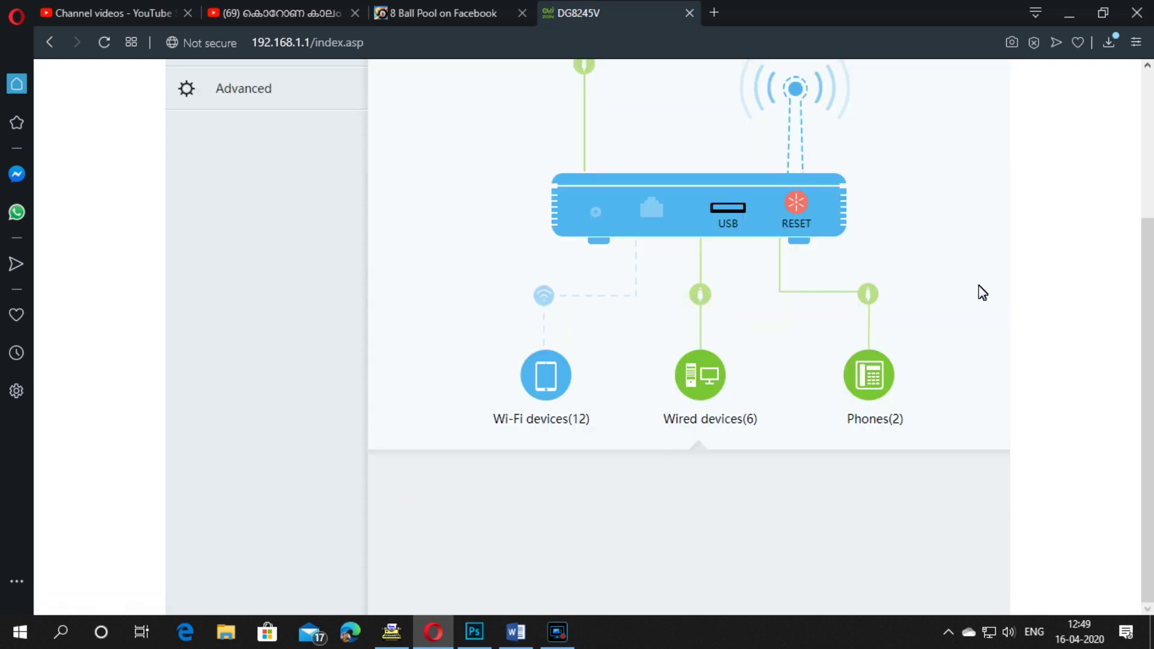
pyautogui.scroll(-4, 981, 293)
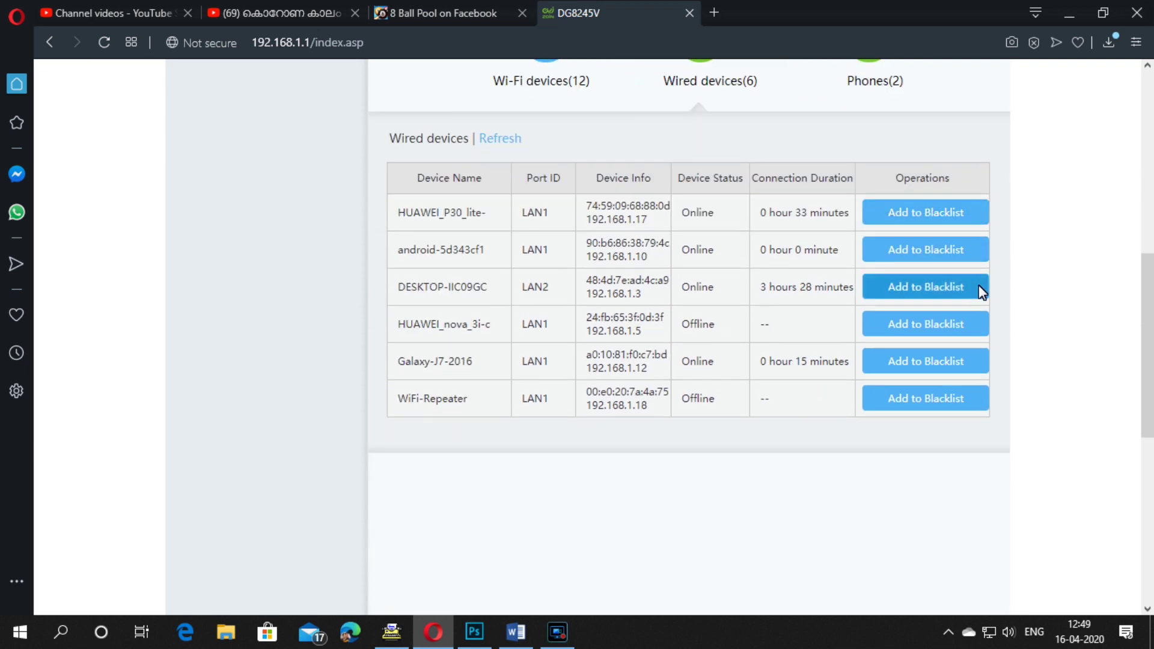
pyautogui.scroll(1, 981, 293)
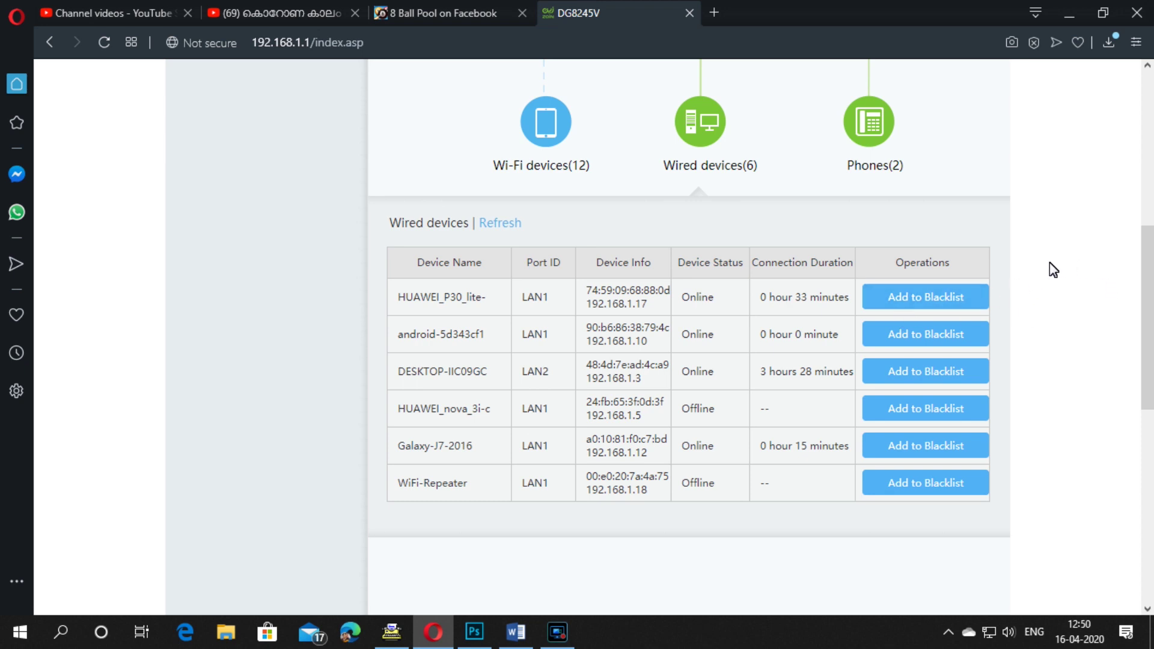
pyautogui.scroll(3, 1054, 270)
pyautogui.scroll(5, 1053, 269)
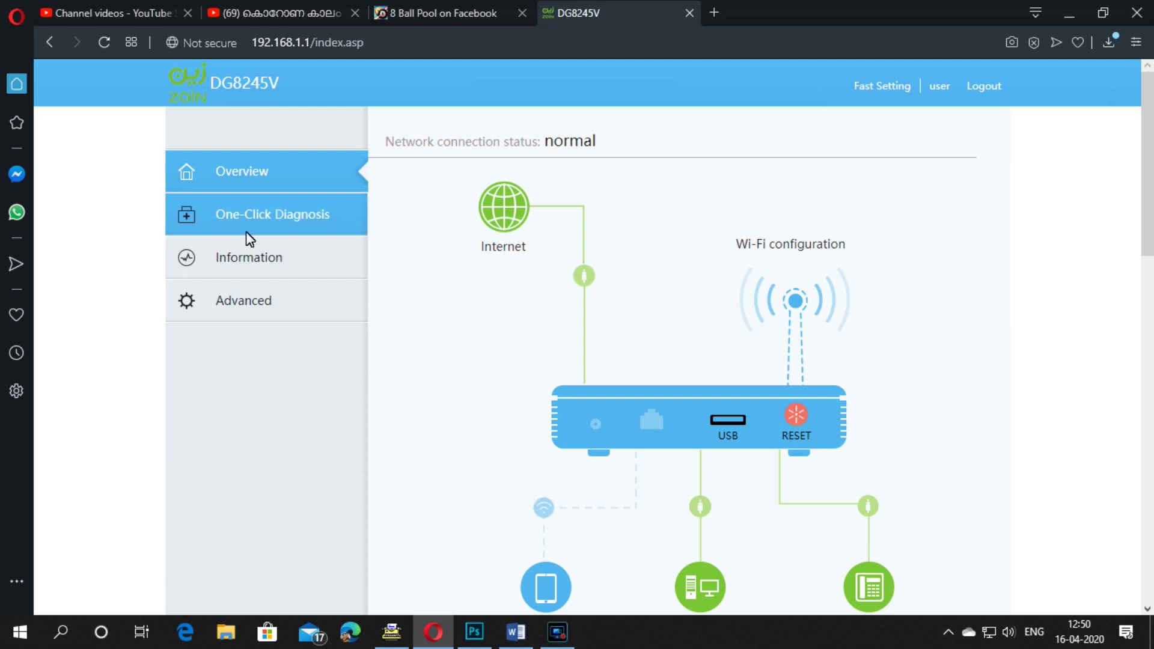
# Step: Go via Information and DSL info to the Advanced WAN Configuration page
pyautogui.click(265, 257)
pyautogui.click(282, 180)
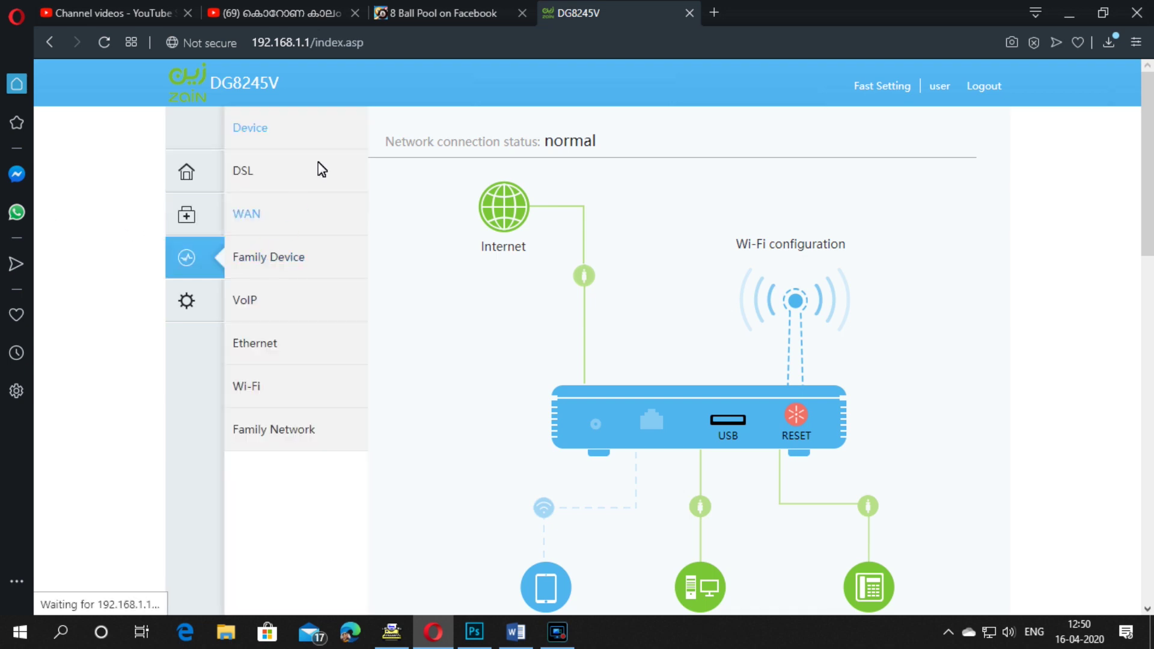
pyautogui.click(193, 299)
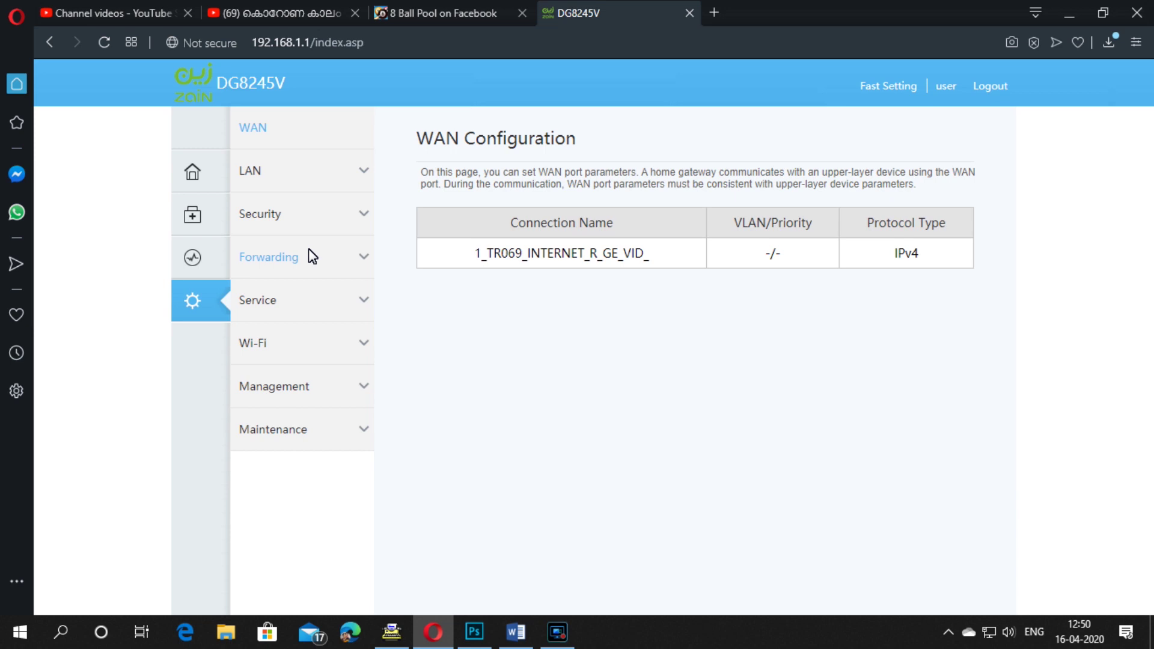
# Step: Replace the Zain-2.4 WPA PreSharedKey on the 2.4G Basic page and apply it
pyautogui.click(280, 344)
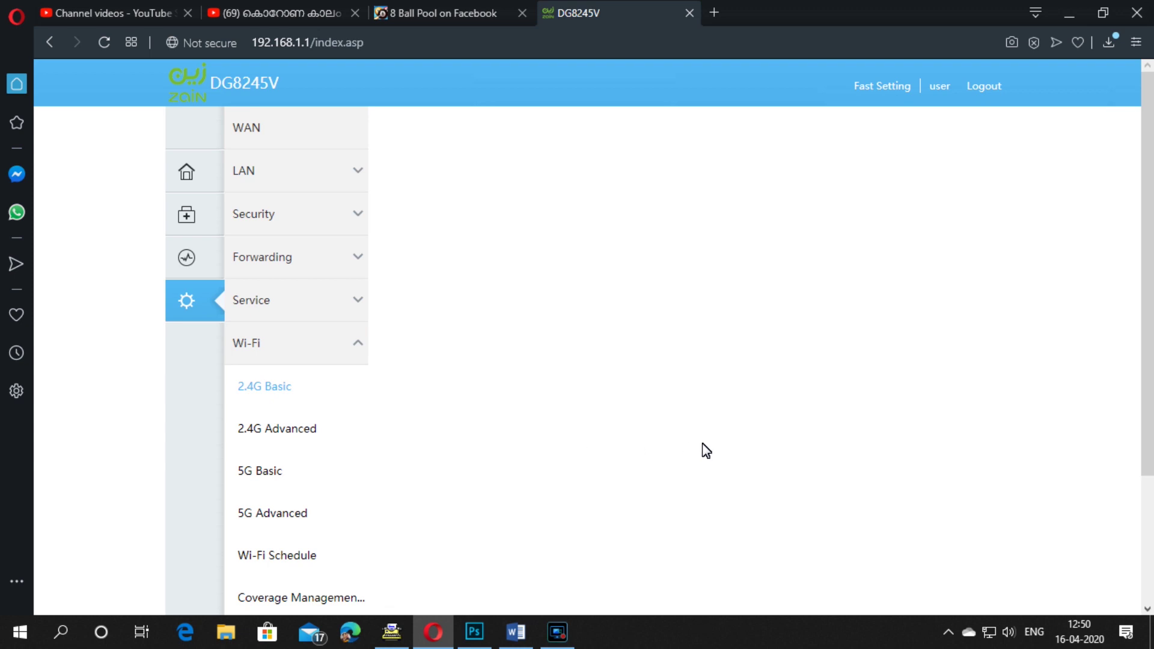
pyautogui.scroll(-3, 949, 418)
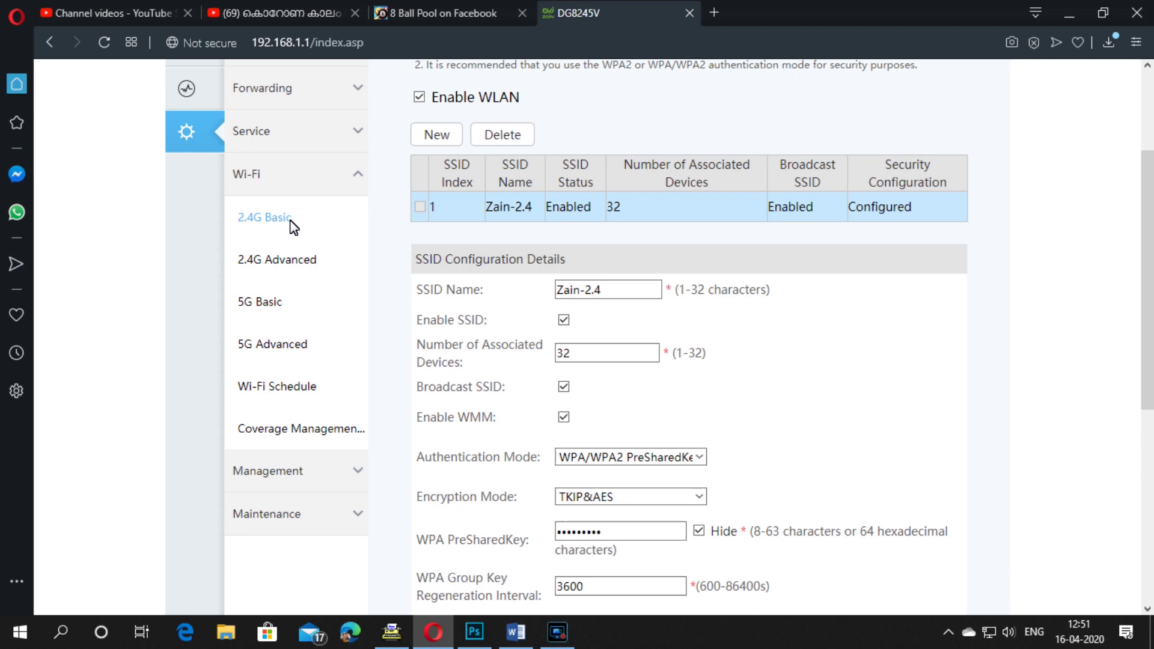
pyautogui.scroll(-3, 842, 343)
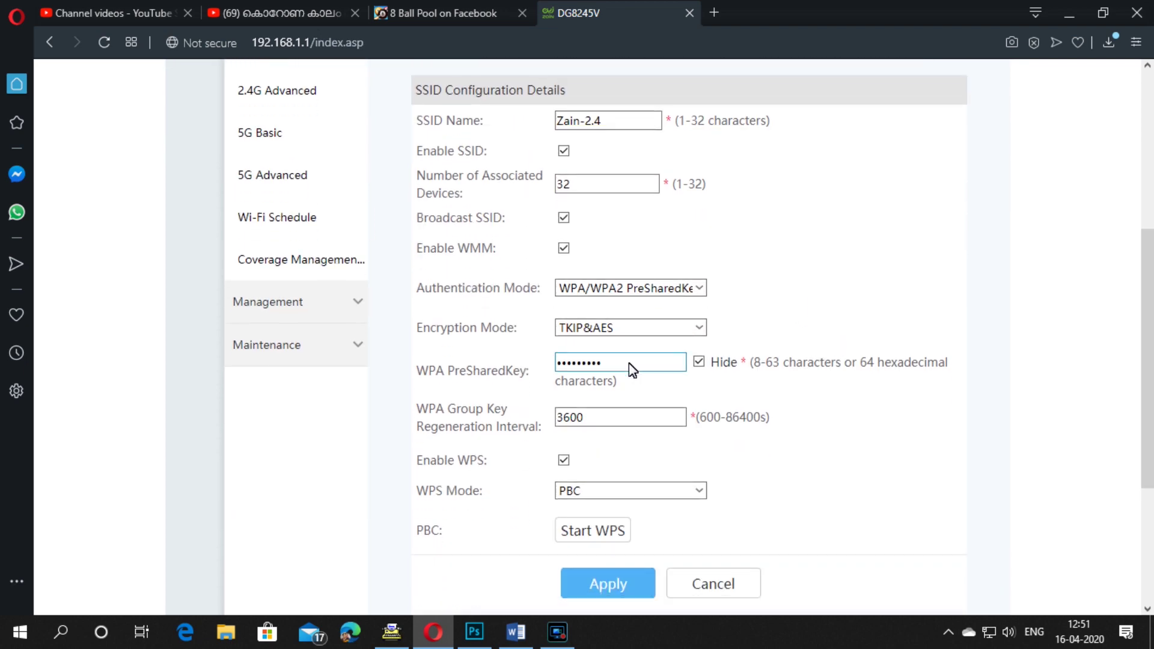
pyautogui.moveTo(631, 369); pyautogui.dragTo(533, 368)
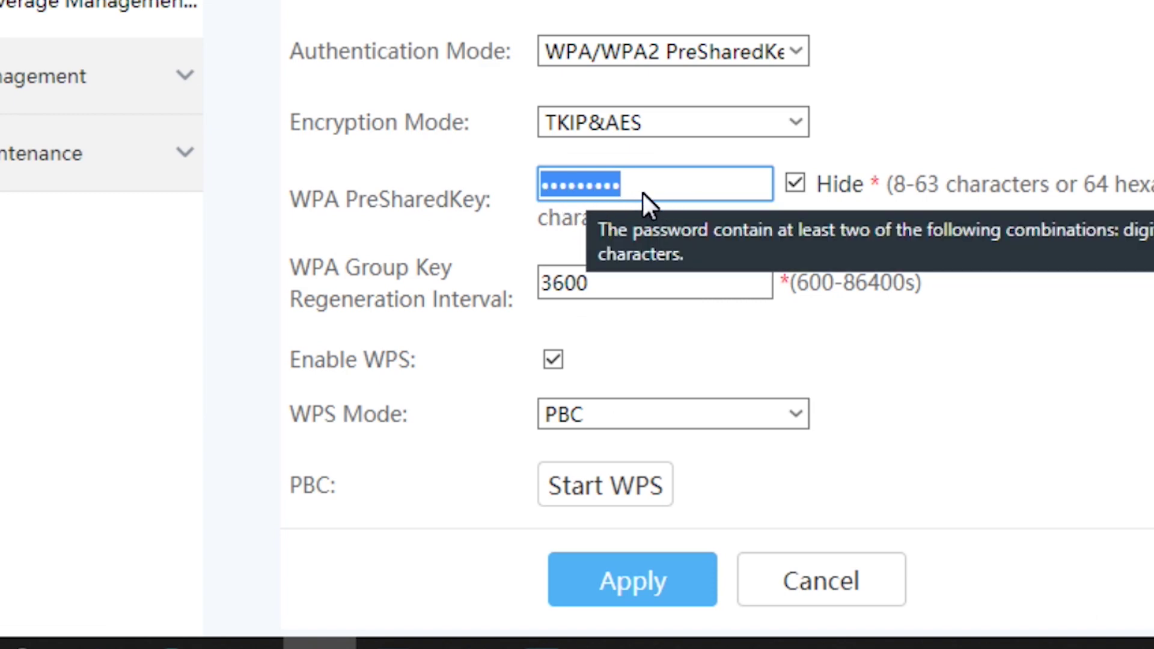
pyautogui.click(1049, 13)
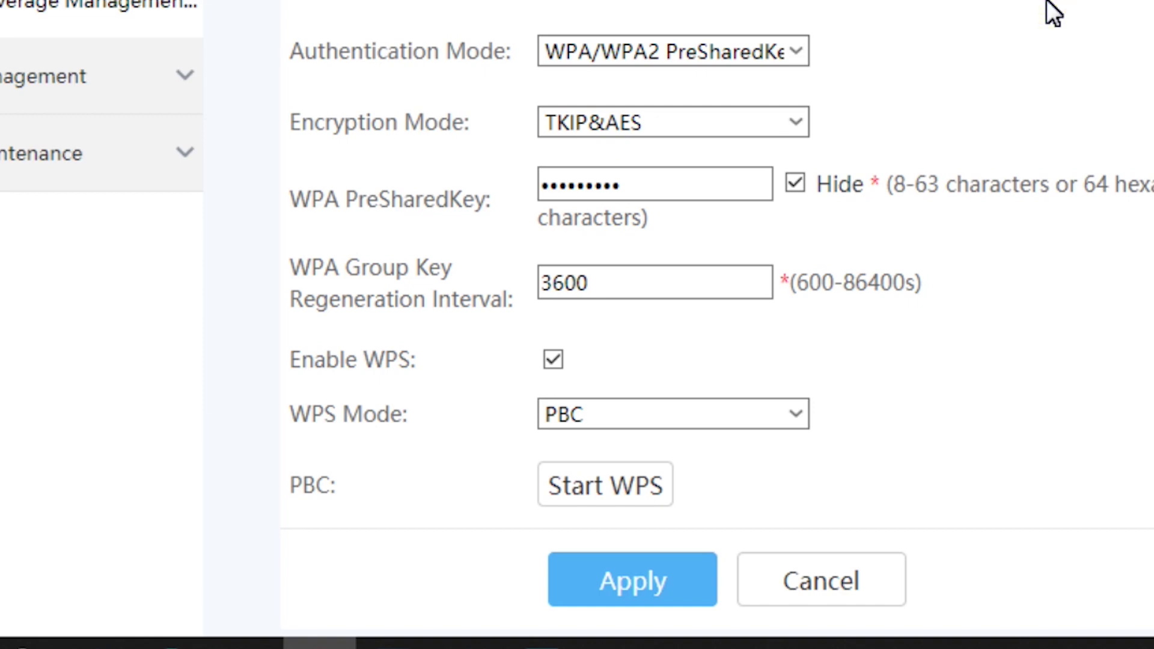
pyautogui.click(655, 595)
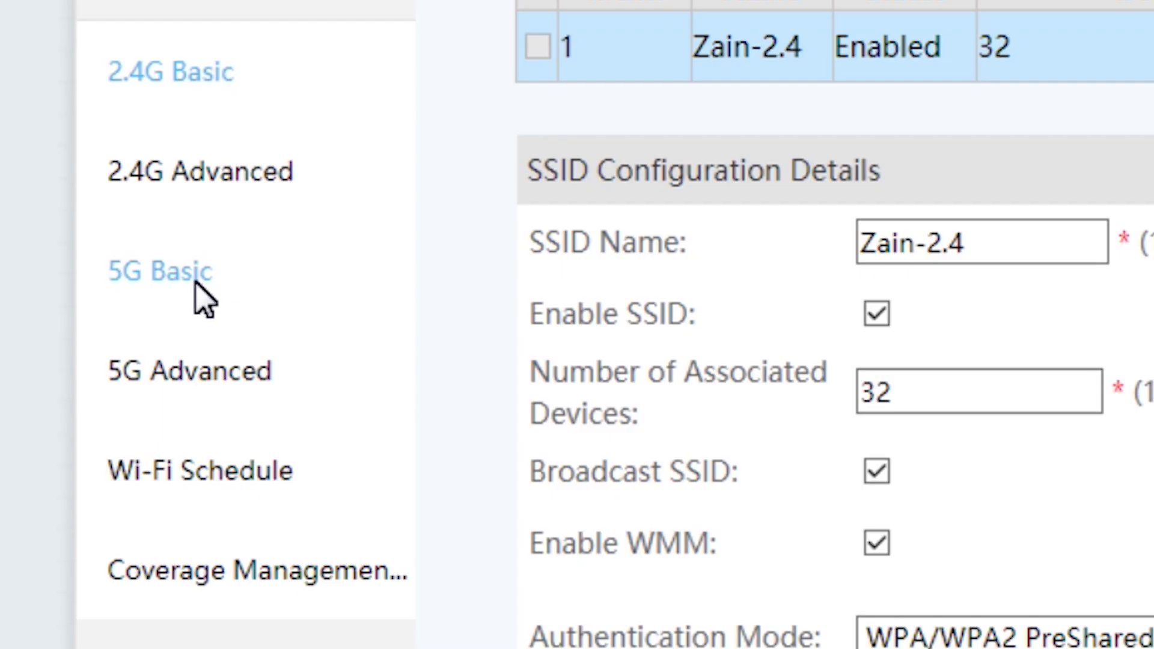
pyautogui.click(196, 283)
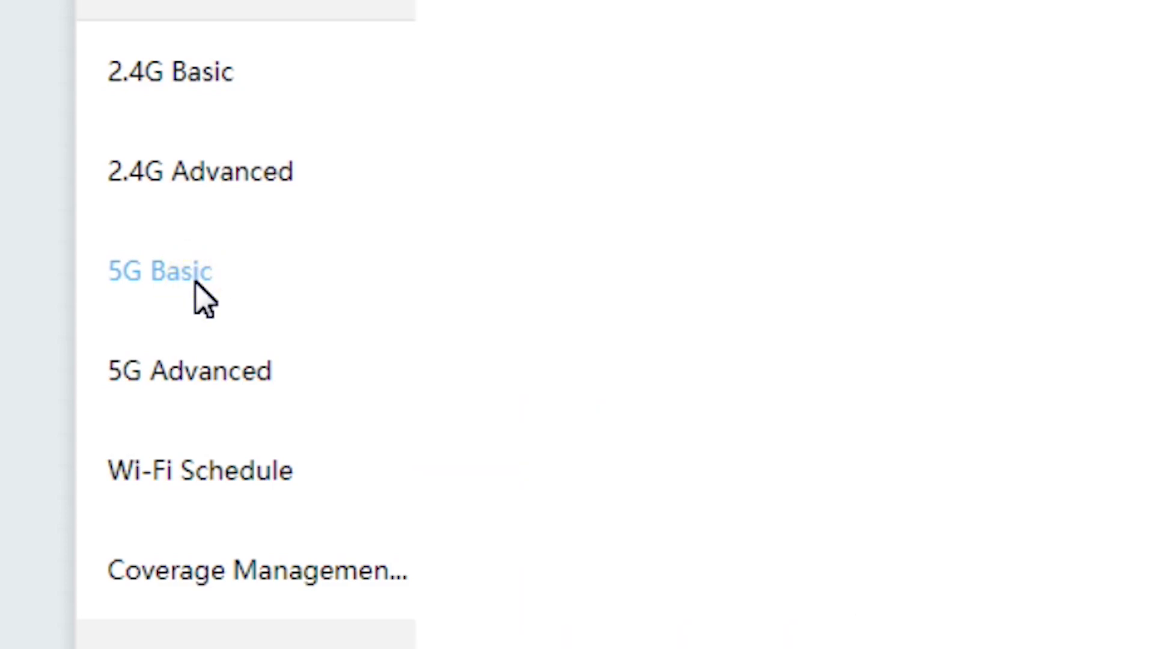
# Step: Replace the Zain-5G WPA PreSharedKey on 5G Basic, apply, and minimize Opera
pyautogui.scroll(-3, 831, 337)
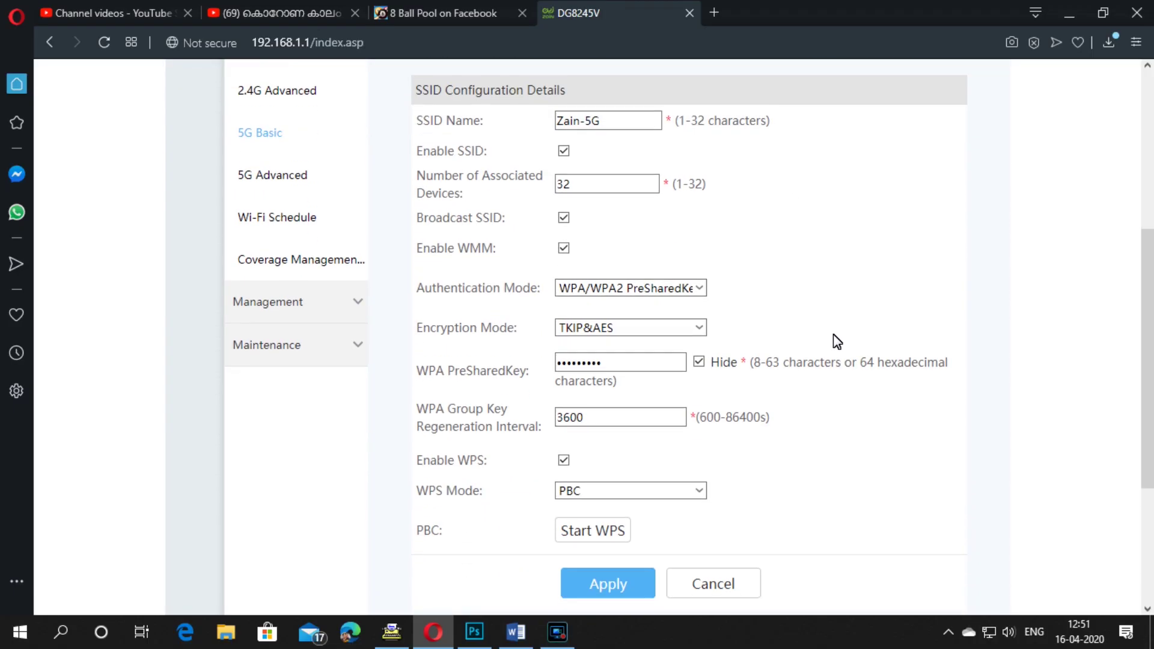
pyautogui.click(650, 368)
pyautogui.doubleClick(649, 369)
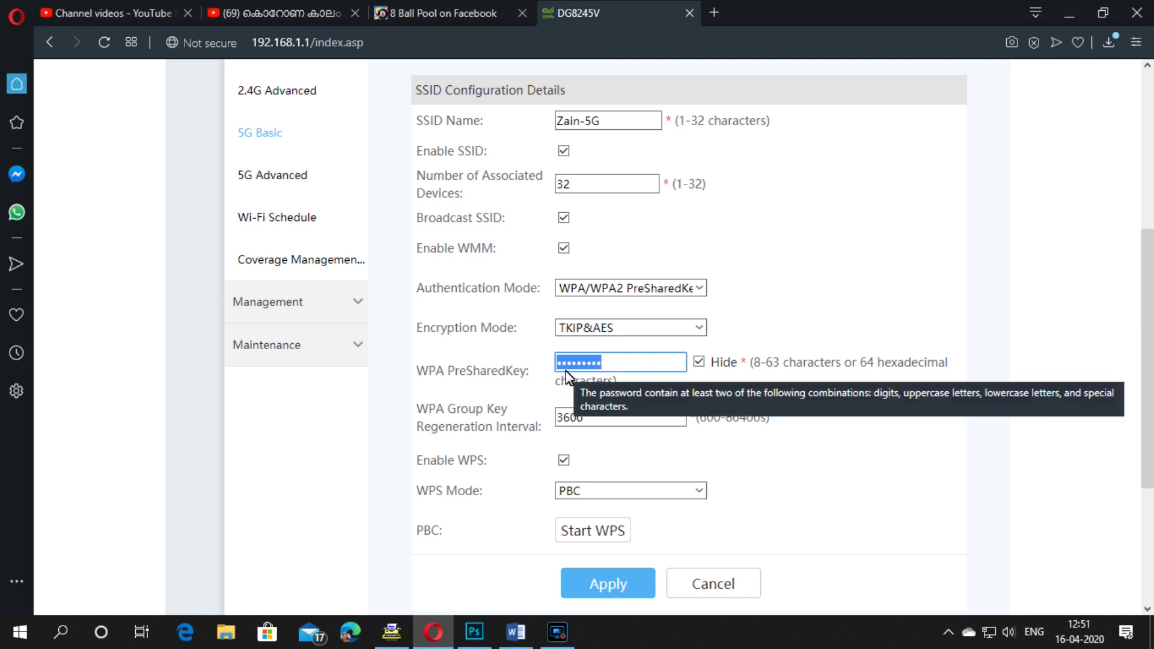
pyautogui.click(582, 581)
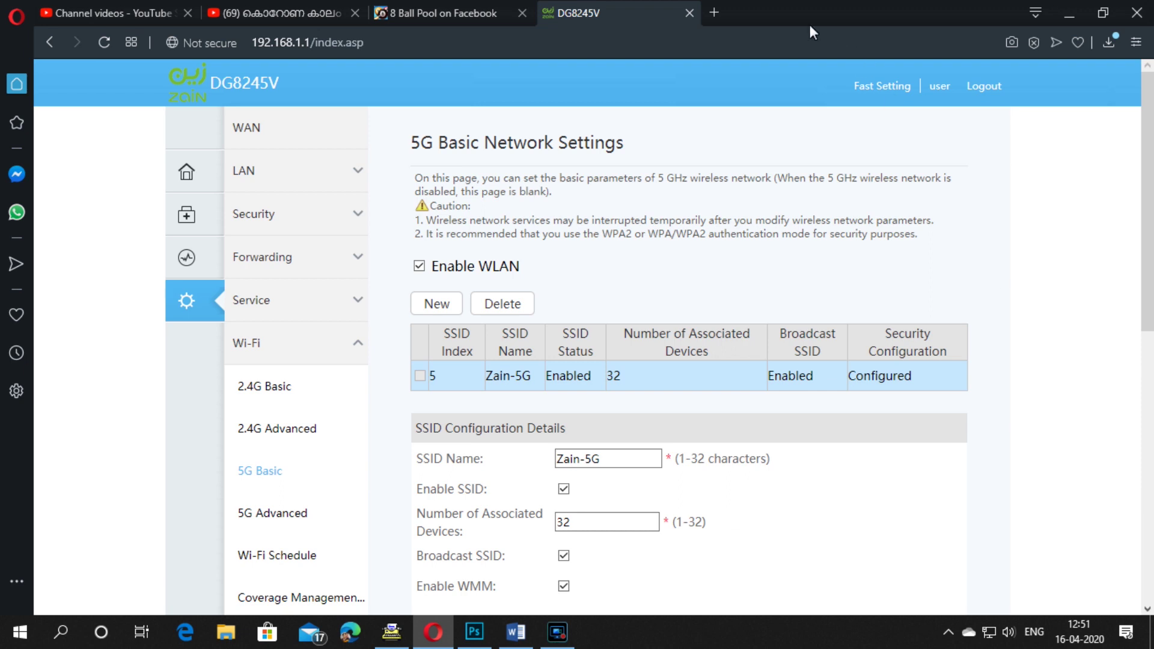
pyautogui.click(1069, 14)
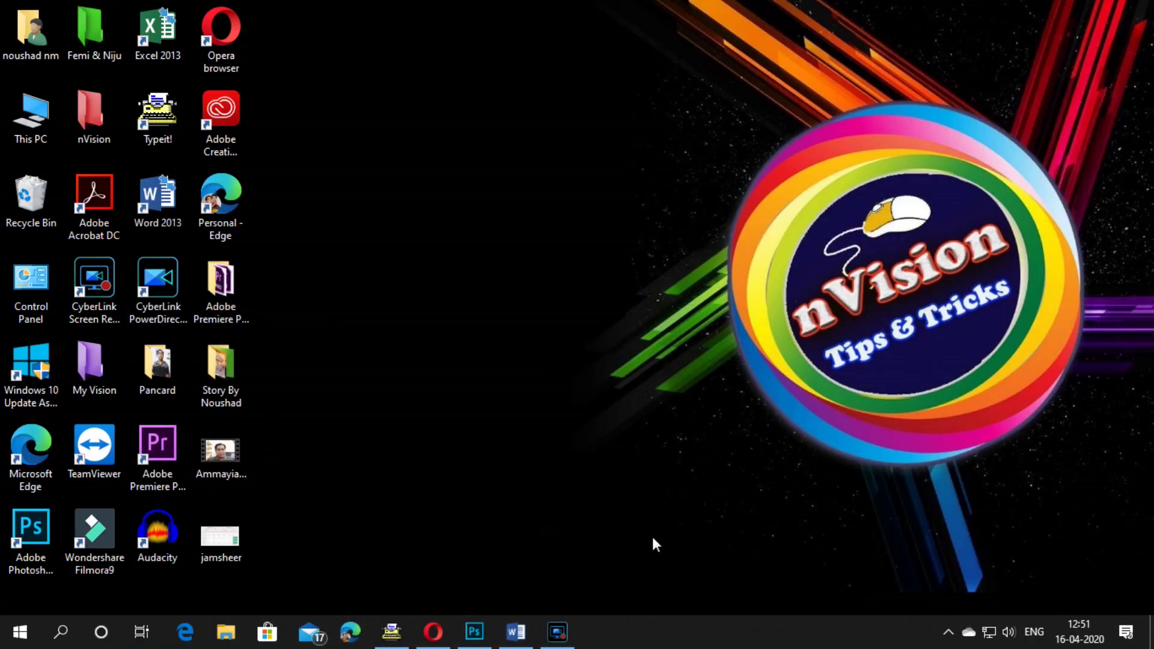